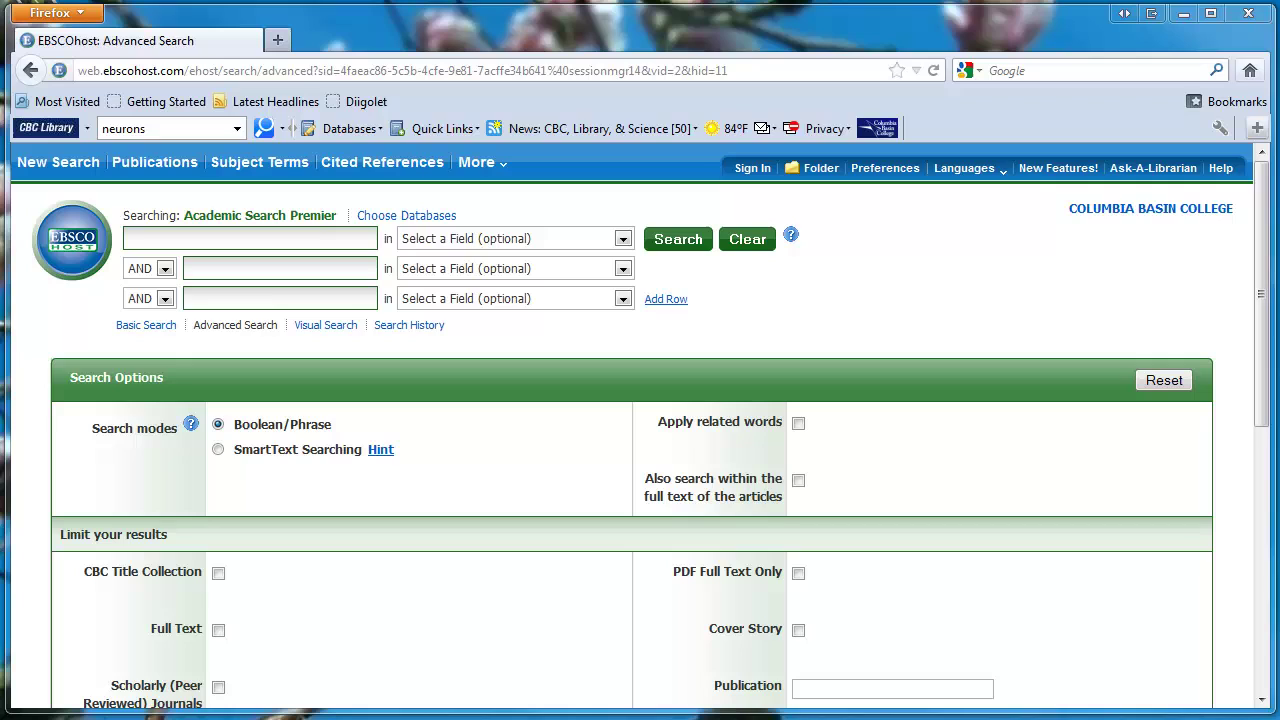
Search Academic Search Premier for "neurons" AND "learning", limiting the results to full text.
{"action": "left_click", "coordinate": [305, 240]}
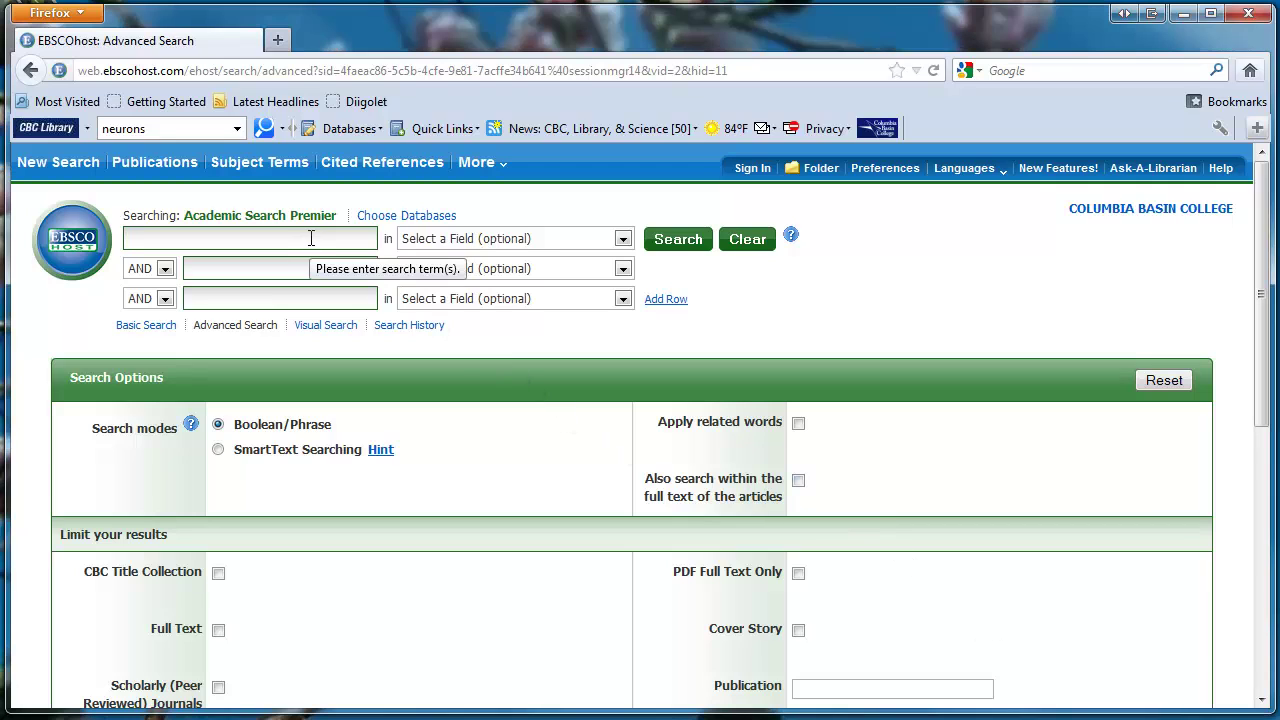
{"action": "type", "text": "neurons"}
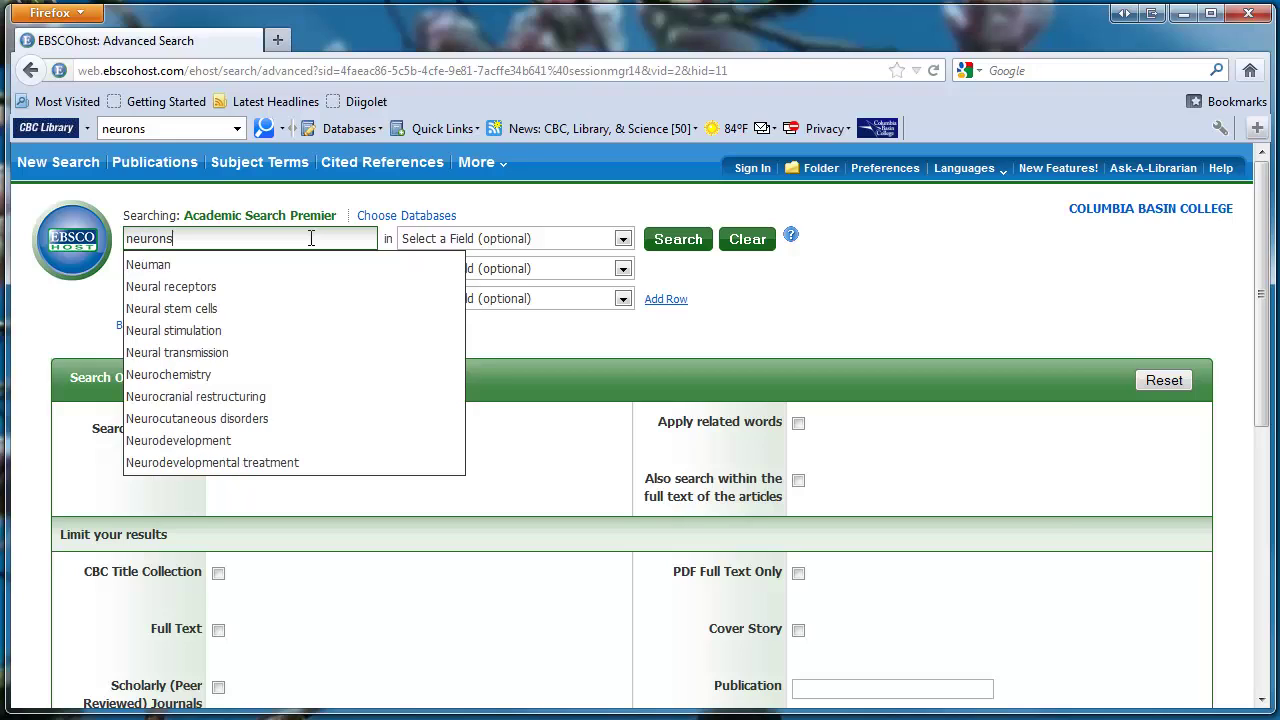
{"action": "left_click", "coordinate": [470, 343]}
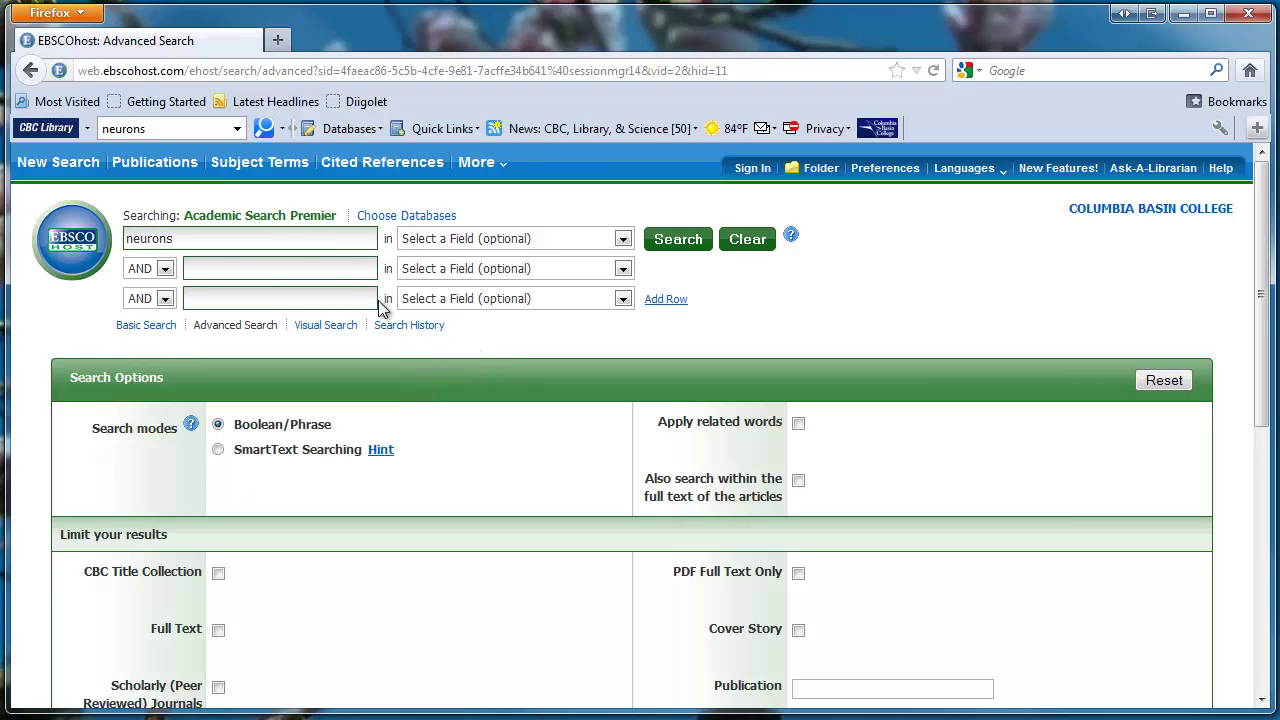
{"action": "left_click", "coordinate": [304, 269]}
{"action": "type", "text": "lea"}
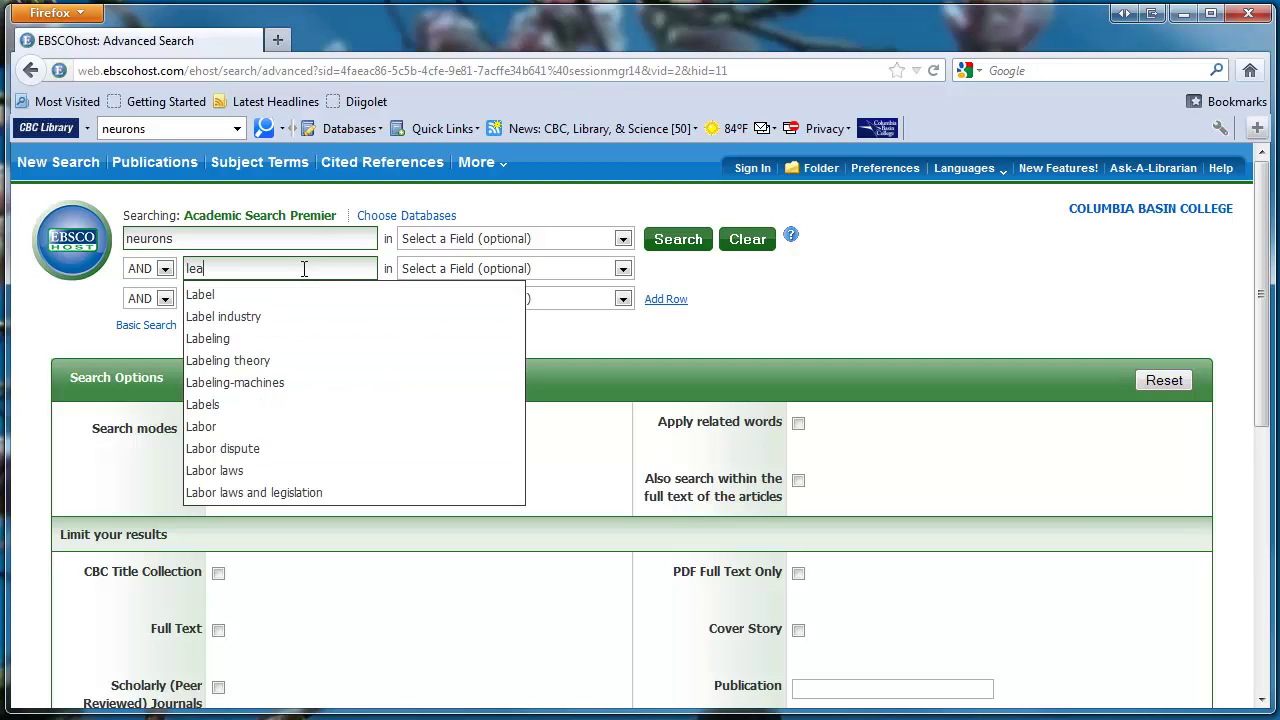
{"action": "type", "text": "rning"}
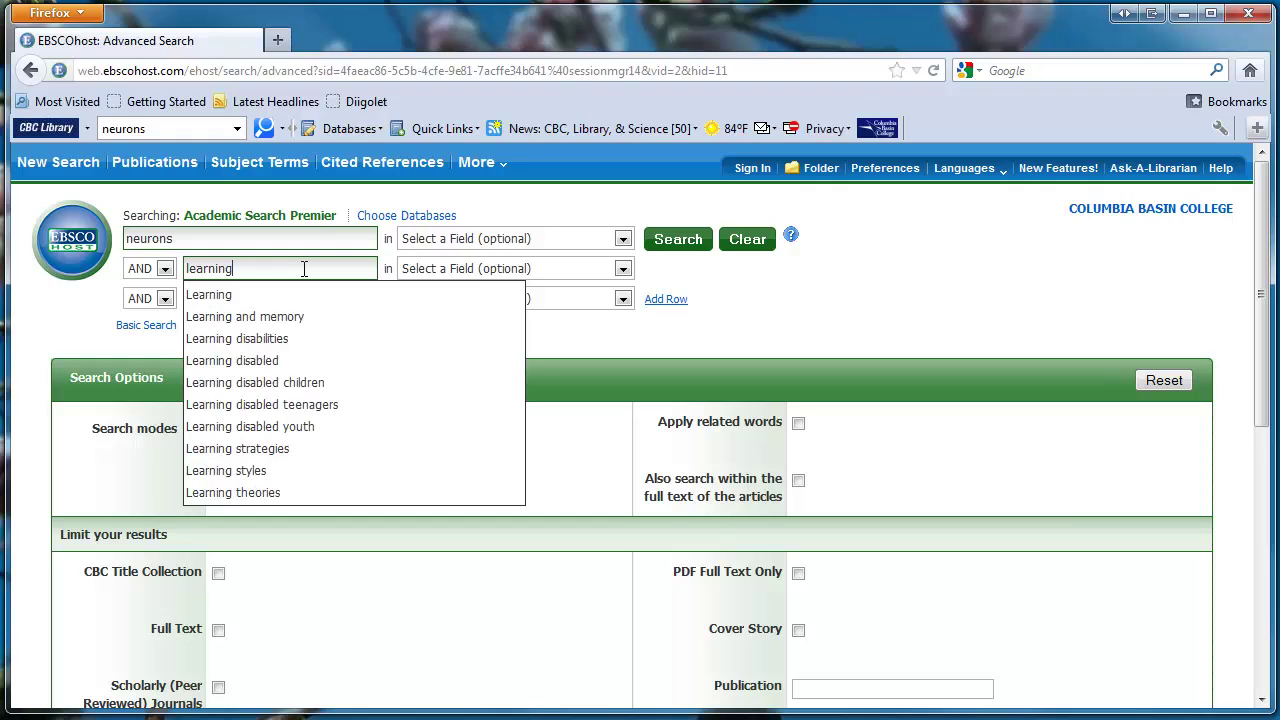
{"action": "left_click", "coordinate": [559, 332]}
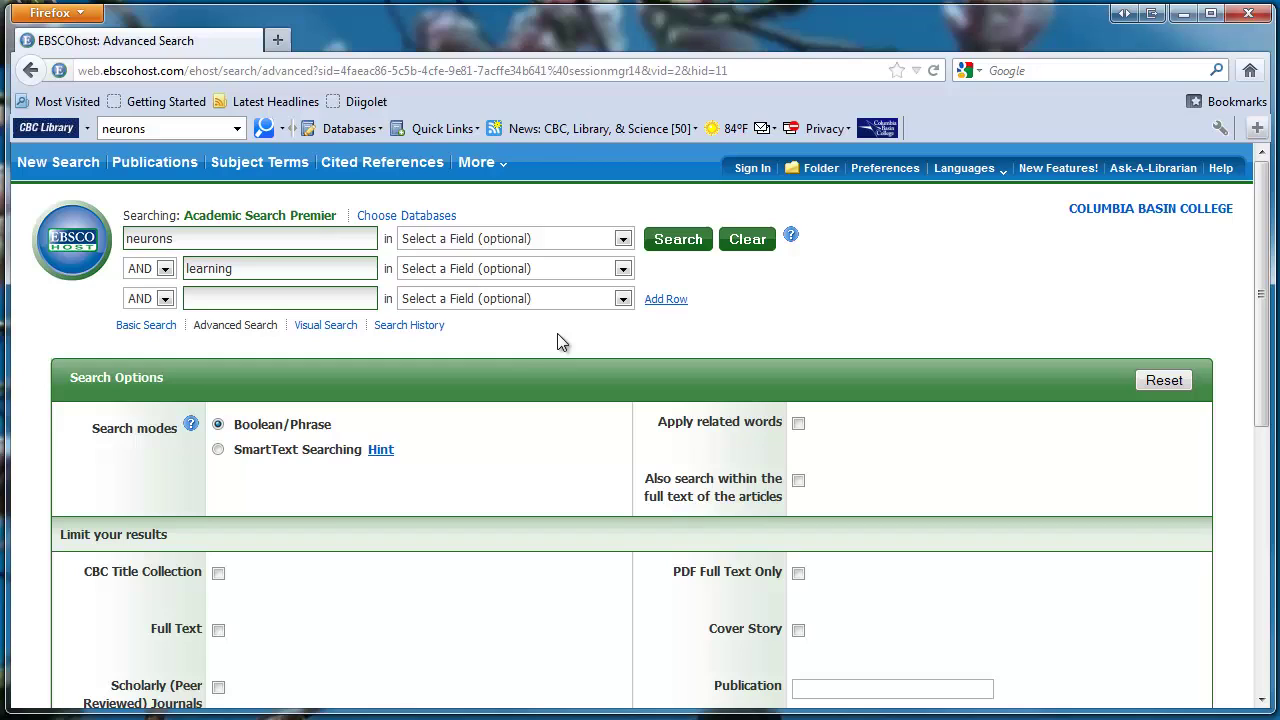
{"action": "left_click", "coordinate": [219, 630]}
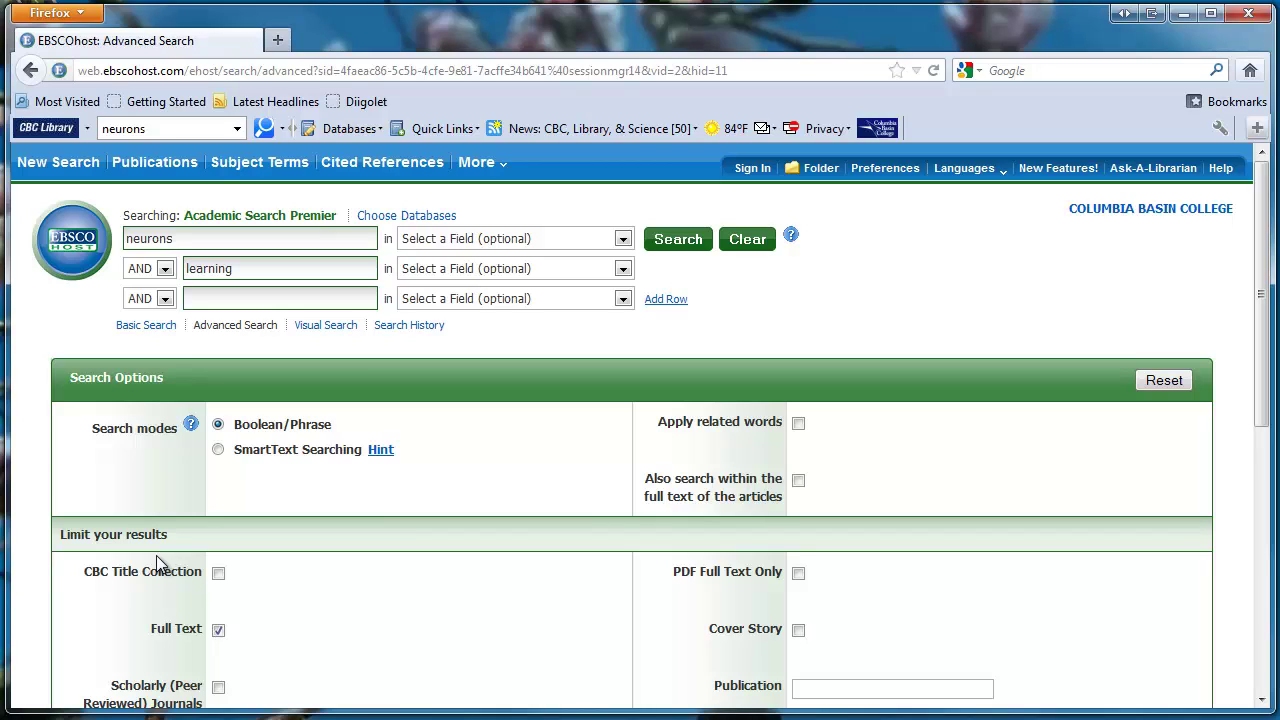
{"action": "left_click", "coordinate": [697, 247]}
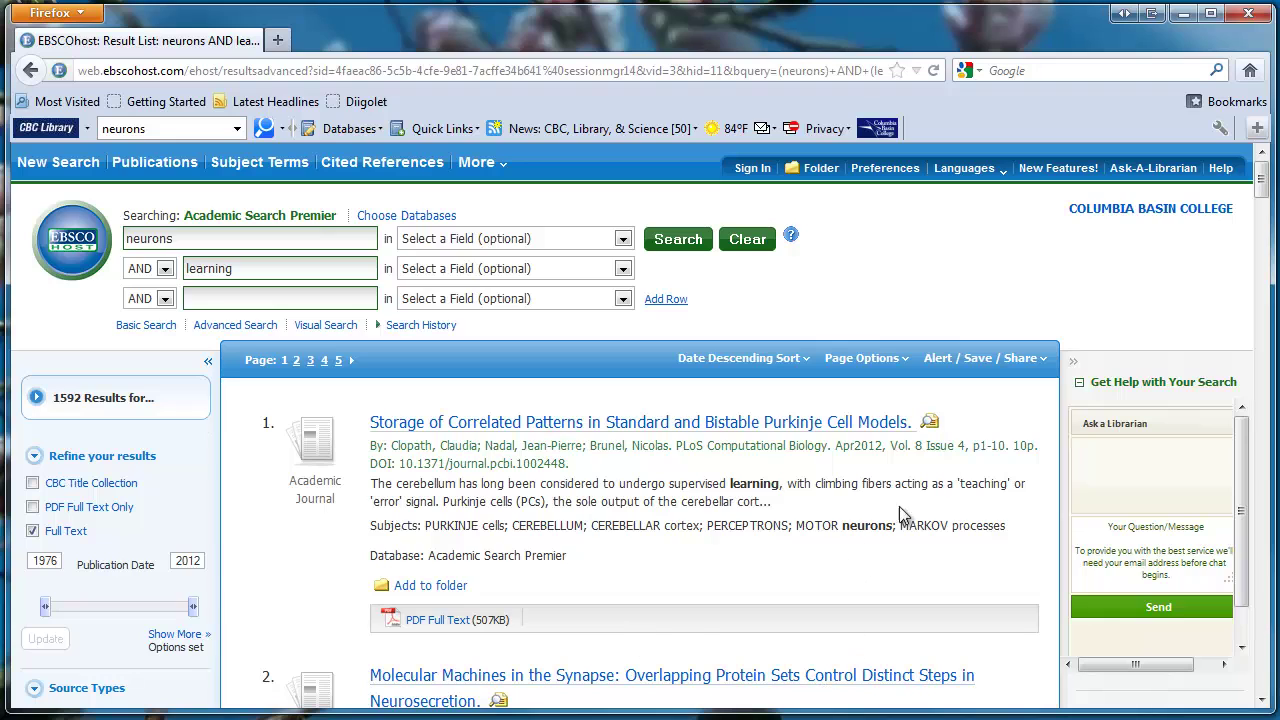
Check the source labels of the first two results, and limit the result list to the Magazines source type.
{"action": "scroll", "coordinate": [1260, 203], "scroll_direction": "down", "scroll_amount": 3}
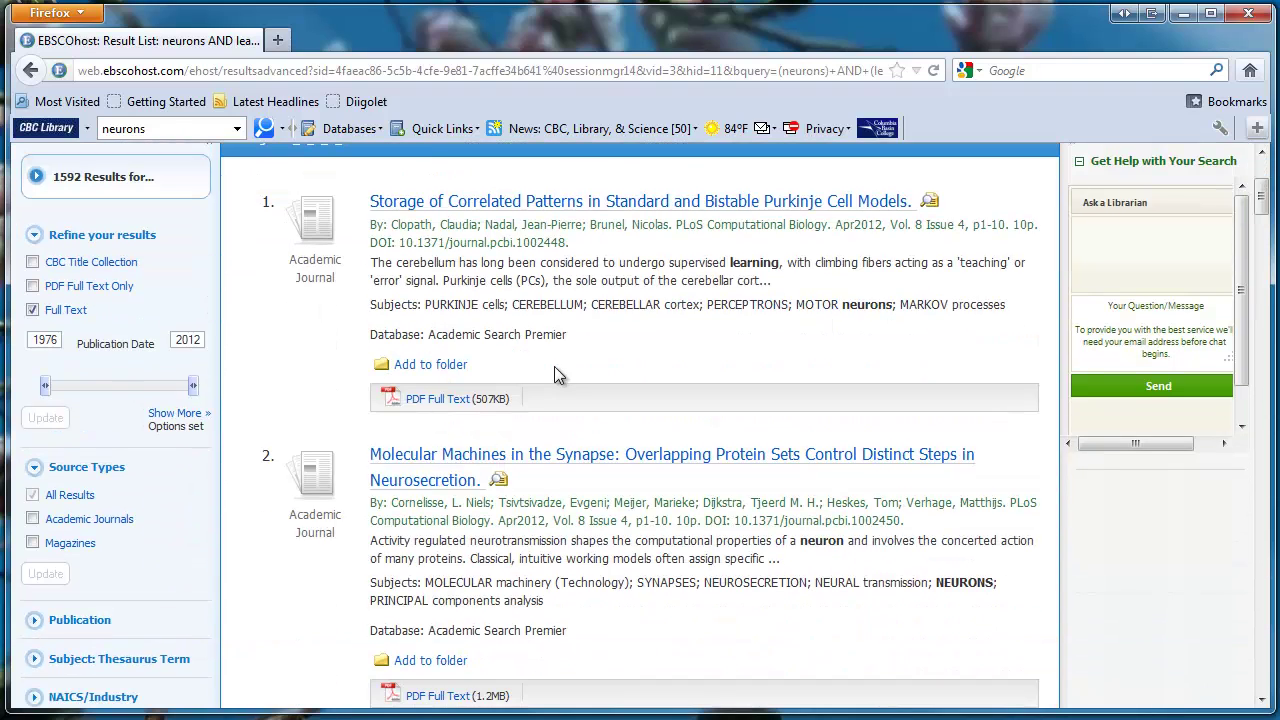
{"action": "left_click_drag", "start_coordinate": [336, 281], "coordinate": [292, 262]}
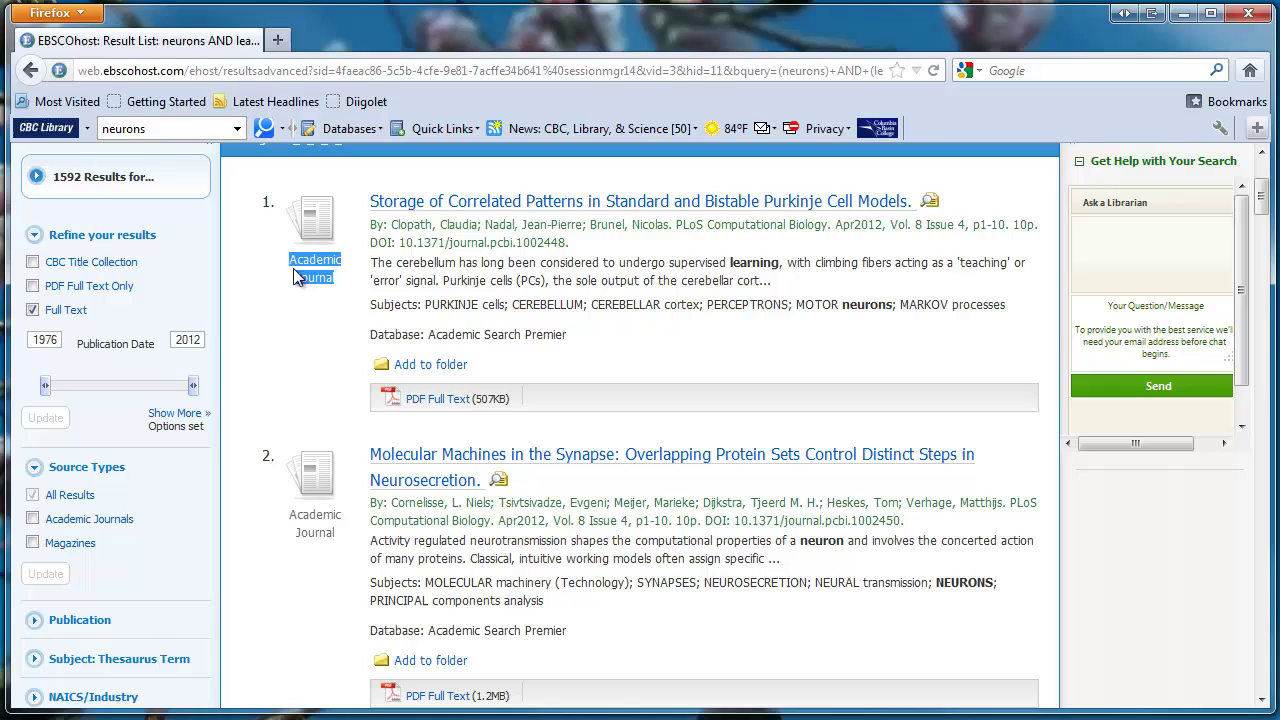
{"action": "left_click_drag", "start_coordinate": [358, 521], "coordinate": [348, 545]}
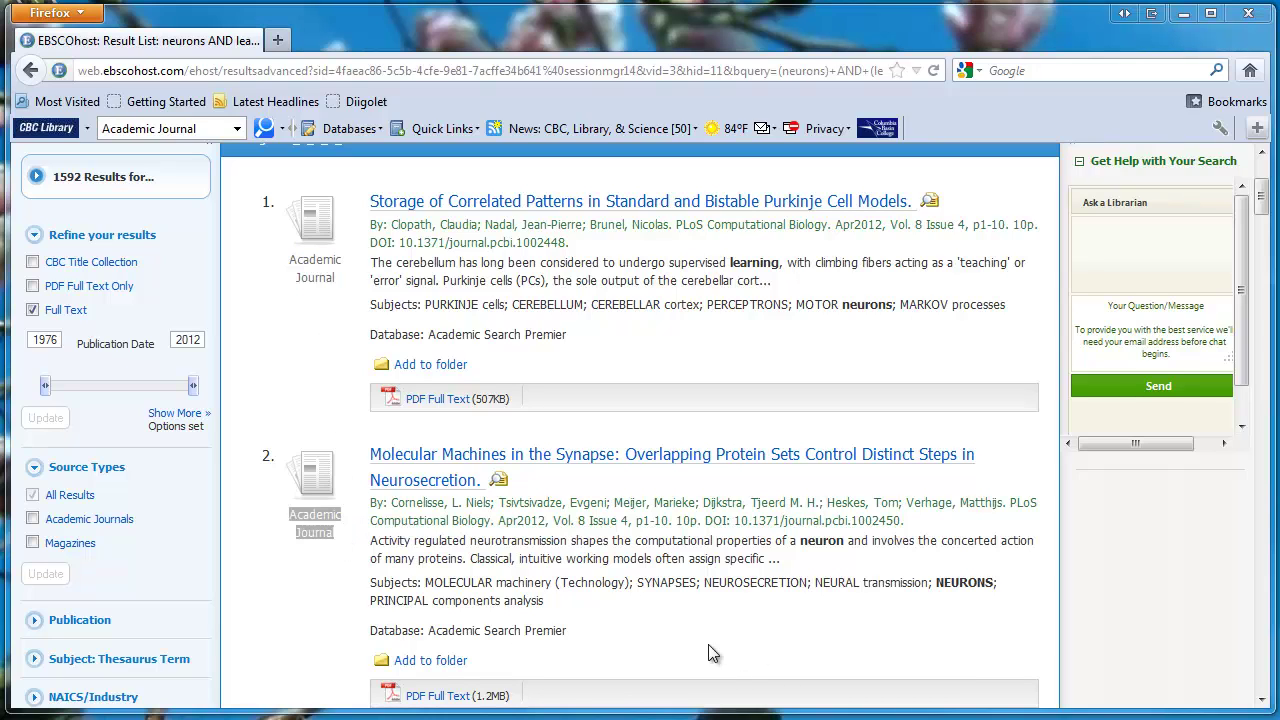
{"action": "left_click", "coordinate": [33, 543]}
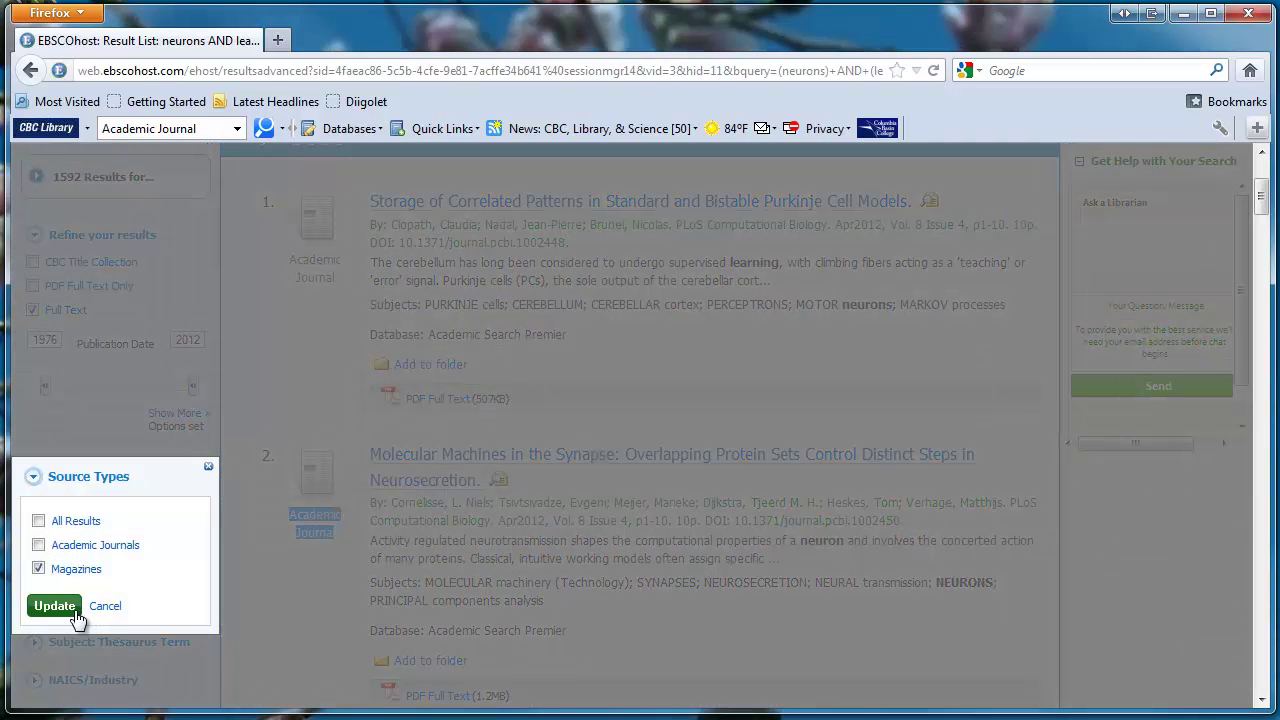
{"action": "left_click", "coordinate": [55, 606]}
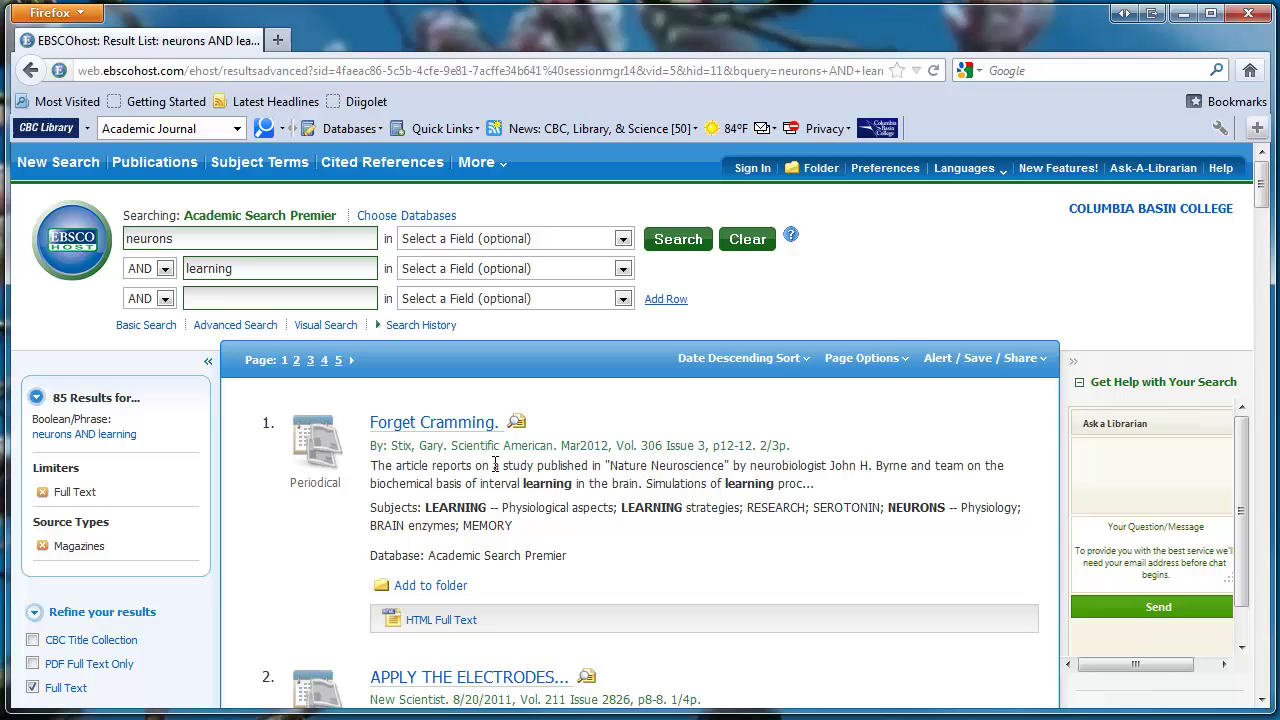
Examine the publication title, date, length and subjects listed for the first result, "Forget Cramming.".
{"action": "left_click_drag", "start_coordinate": [451, 446], "coordinate": [609, 446]}
{"action": "left_click", "coordinate": [567, 447]}
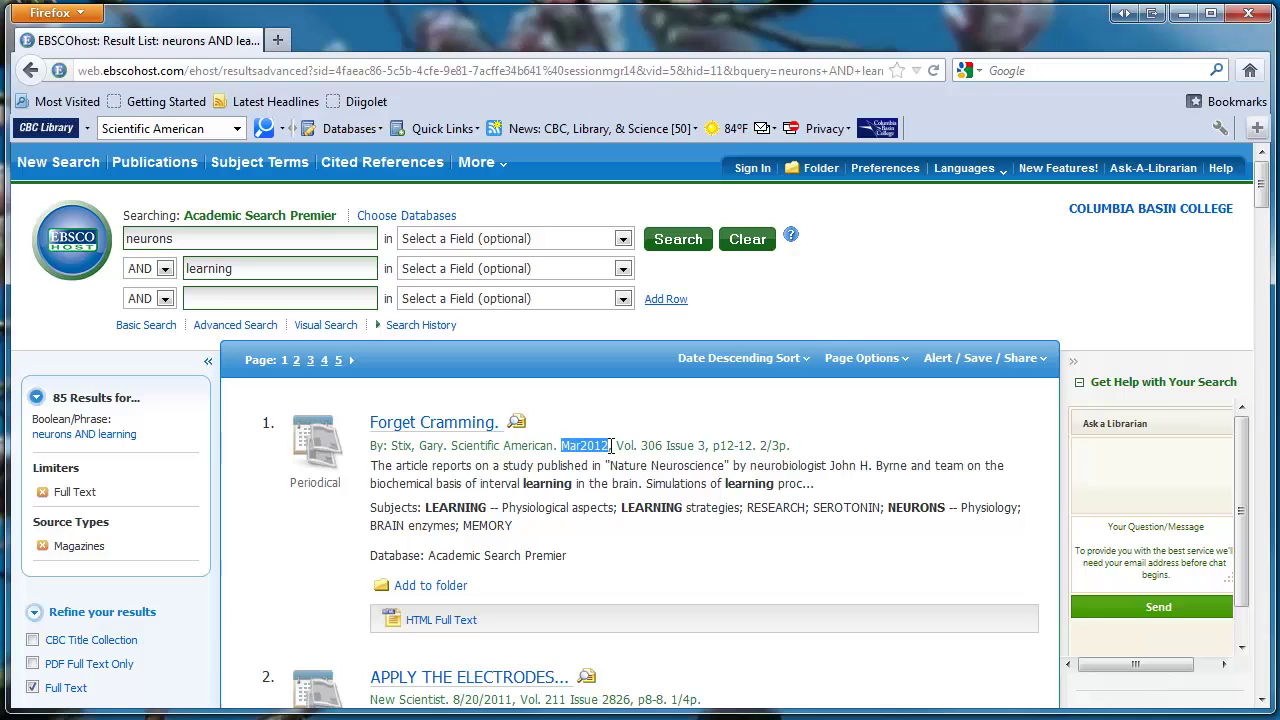
{"action": "left_click", "coordinate": [763, 445]}
{"action": "left_click_drag", "start_coordinate": [761, 445], "coordinate": [808, 452]}
{"action": "left_click", "coordinate": [370, 507]}
{"action": "left_click_drag", "start_coordinate": [370, 507], "coordinate": [432, 505]}
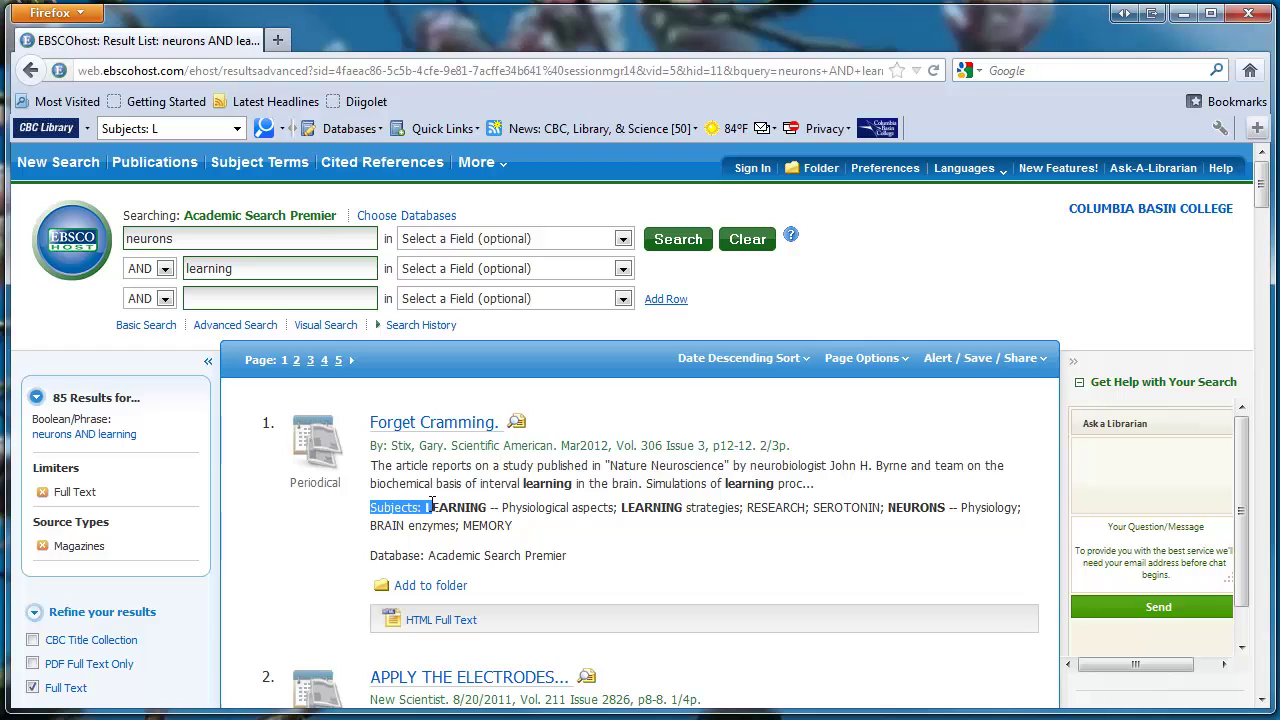
Open the detailed record of "Forget Cramming." and highlight its abstract for reading.
{"action": "left_click", "coordinate": [462, 426]}
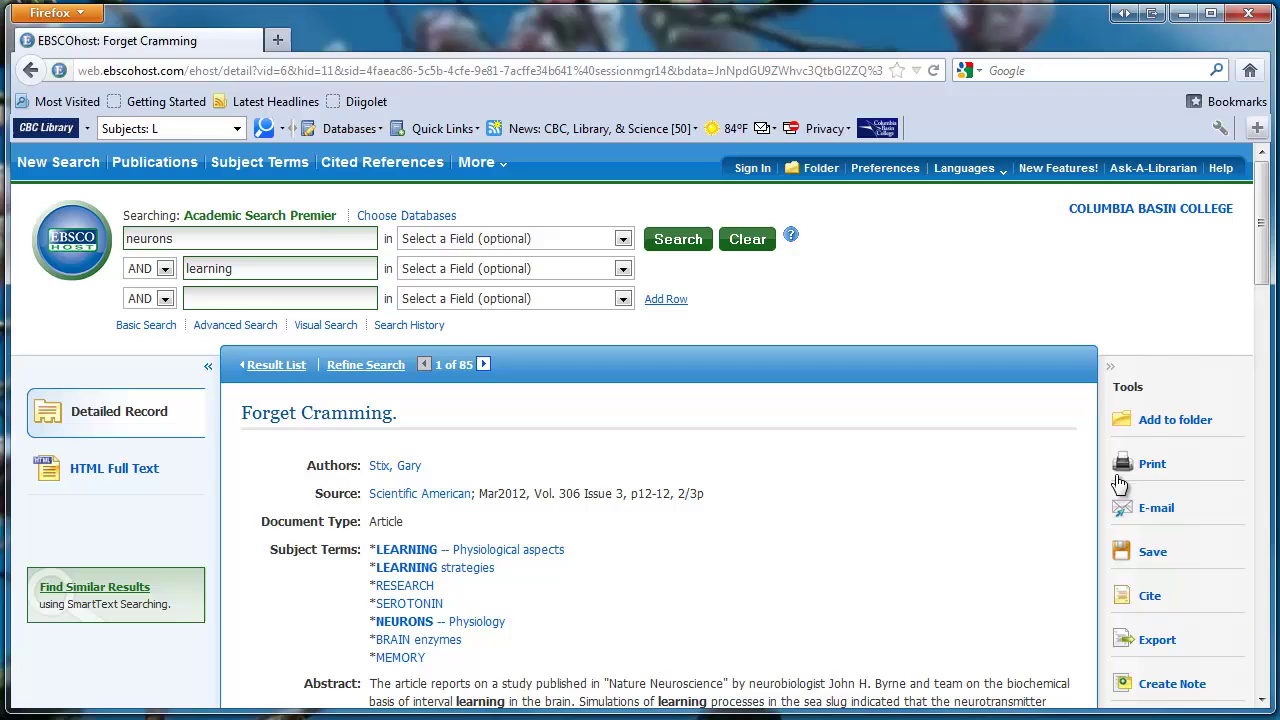
{"action": "scroll", "coordinate": [797, 525], "scroll_direction": "down", "scroll_amount": 4}
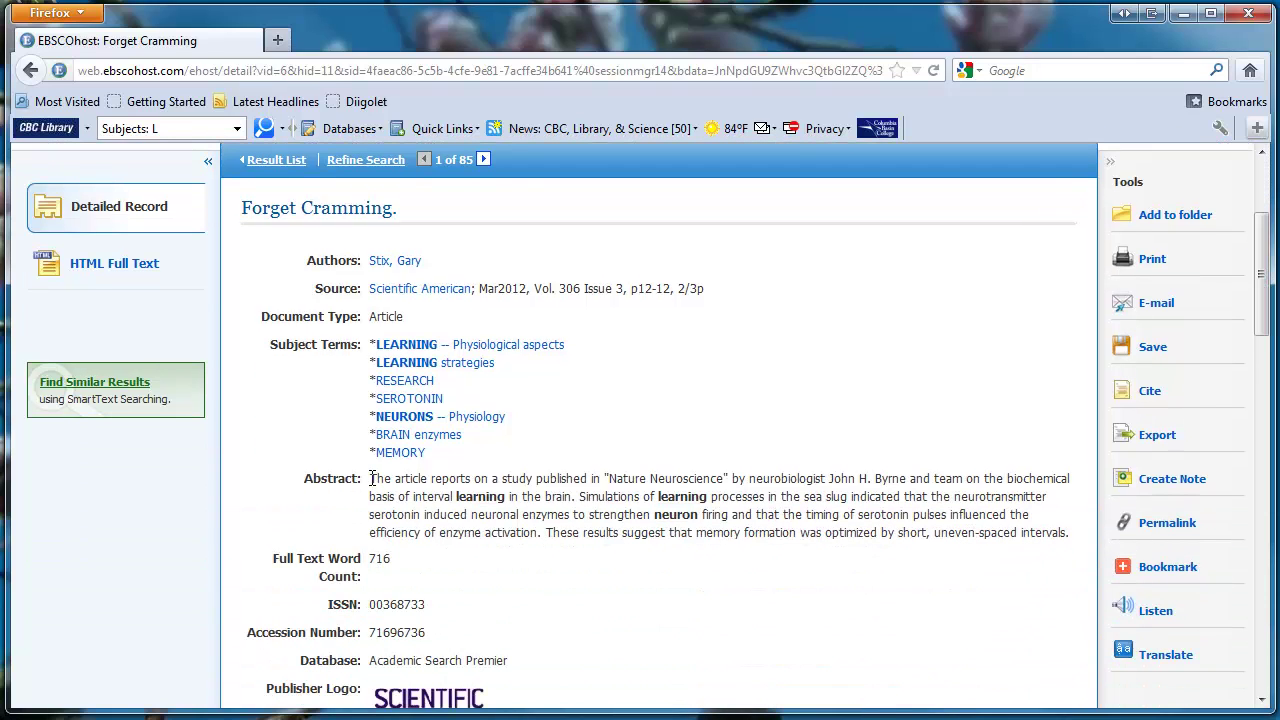
{"action": "left_click_drag", "start_coordinate": [371, 478], "coordinate": [1069, 533]}
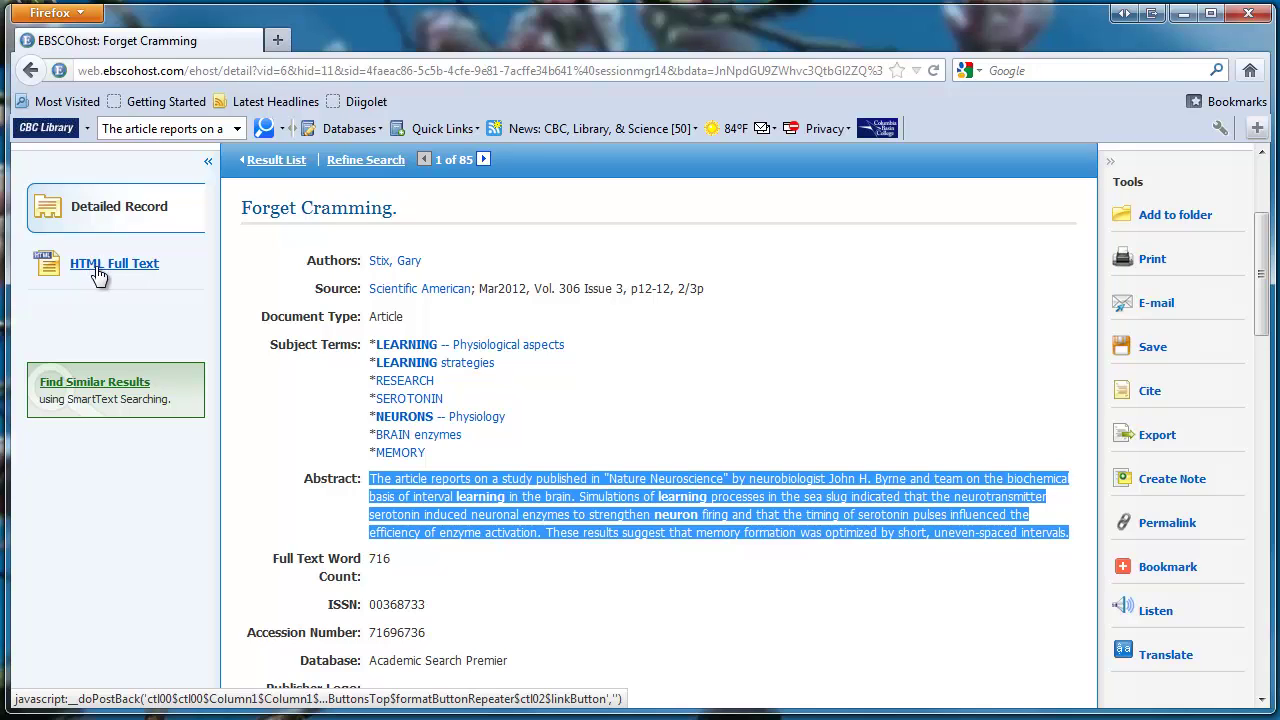
Open the HTML full text of "Forget Cramming" and skim the article through to its end.
{"action": "left_click", "coordinate": [100, 277]}
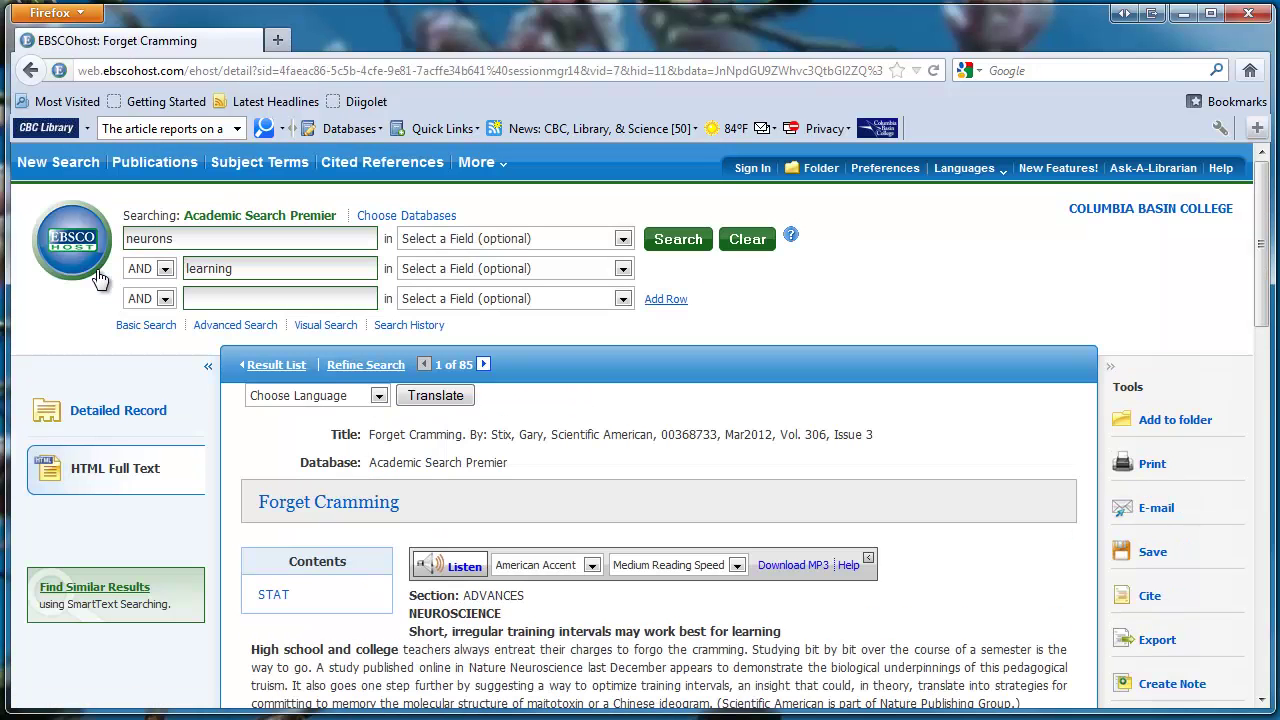
{"action": "scroll", "coordinate": [983, 493], "scroll_direction": "down", "scroll_amount": 4}
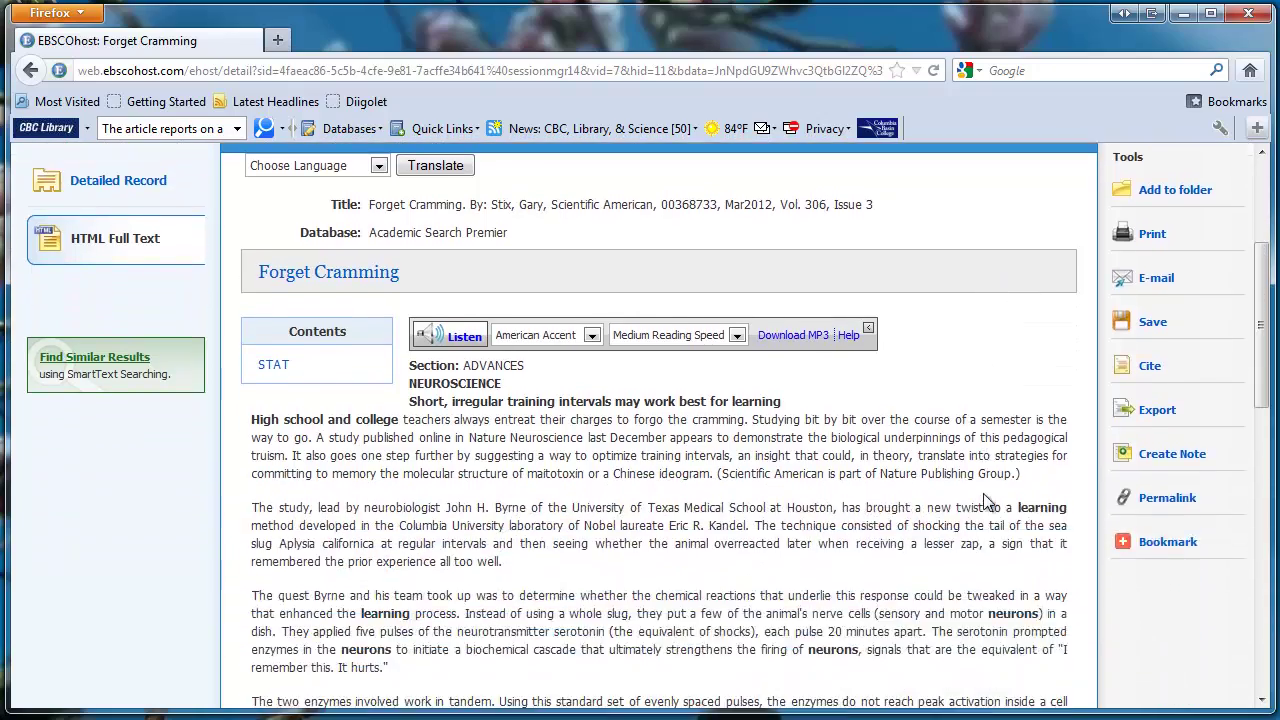
{"action": "scroll", "coordinate": [985, 500], "scroll_direction": "down", "scroll_amount": 10}
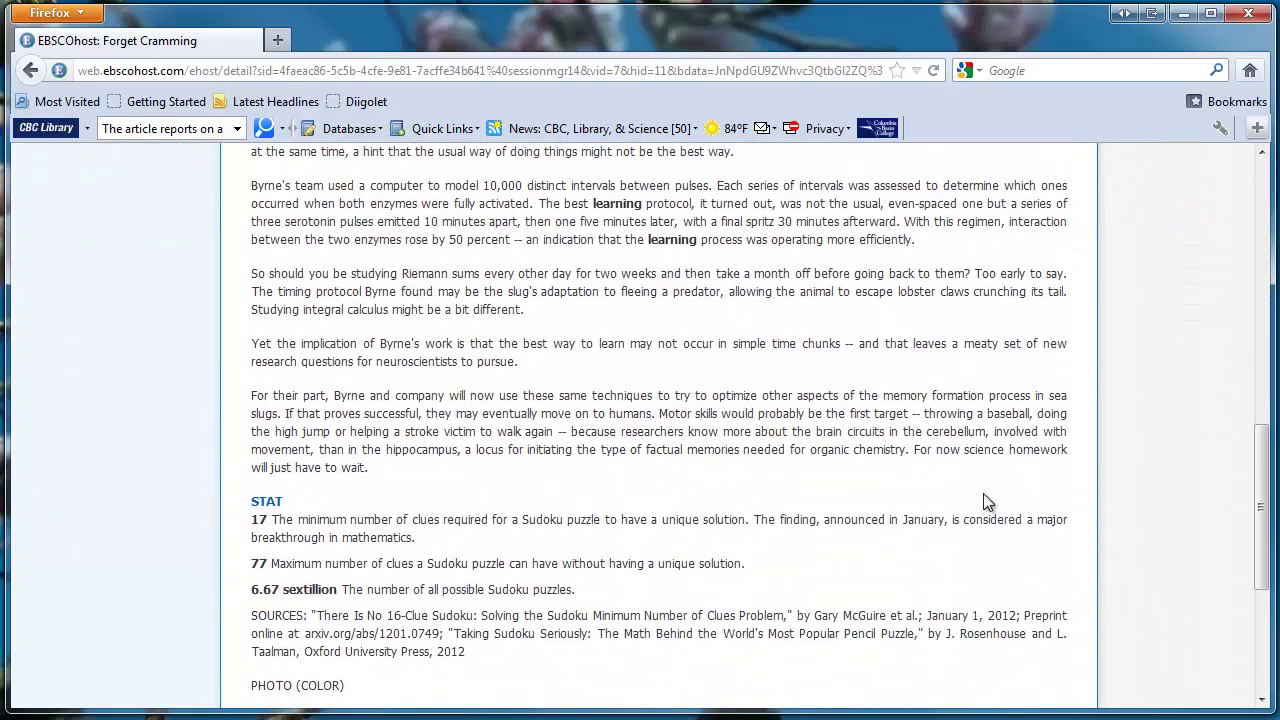
{"action": "scroll", "coordinate": [983, 500], "scroll_direction": "down", "scroll_amount": 4}
{"action": "left_click_drag", "start_coordinate": [1260, 620], "coordinate": [1258, 313]}
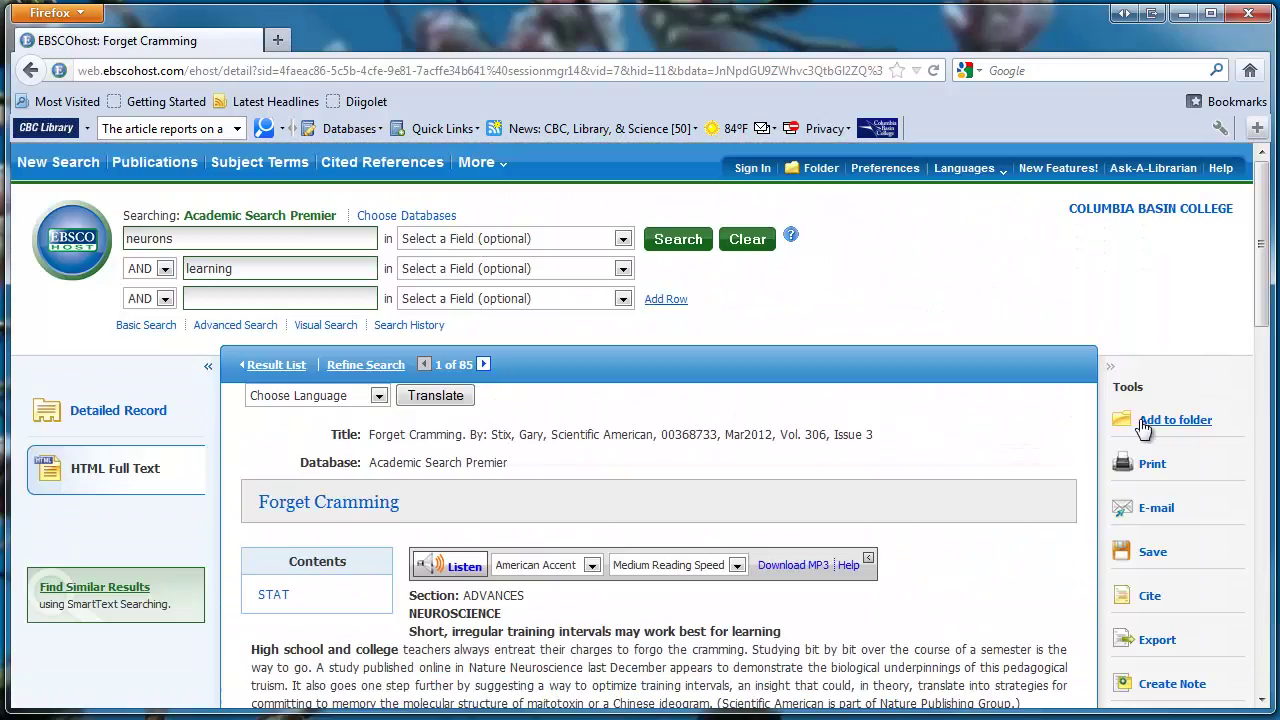
Copy the article's MLA Works Cited entry from the citation formats and paste it into the blank Word document with source formatting.
{"action": "left_click", "coordinate": [1151, 598]}
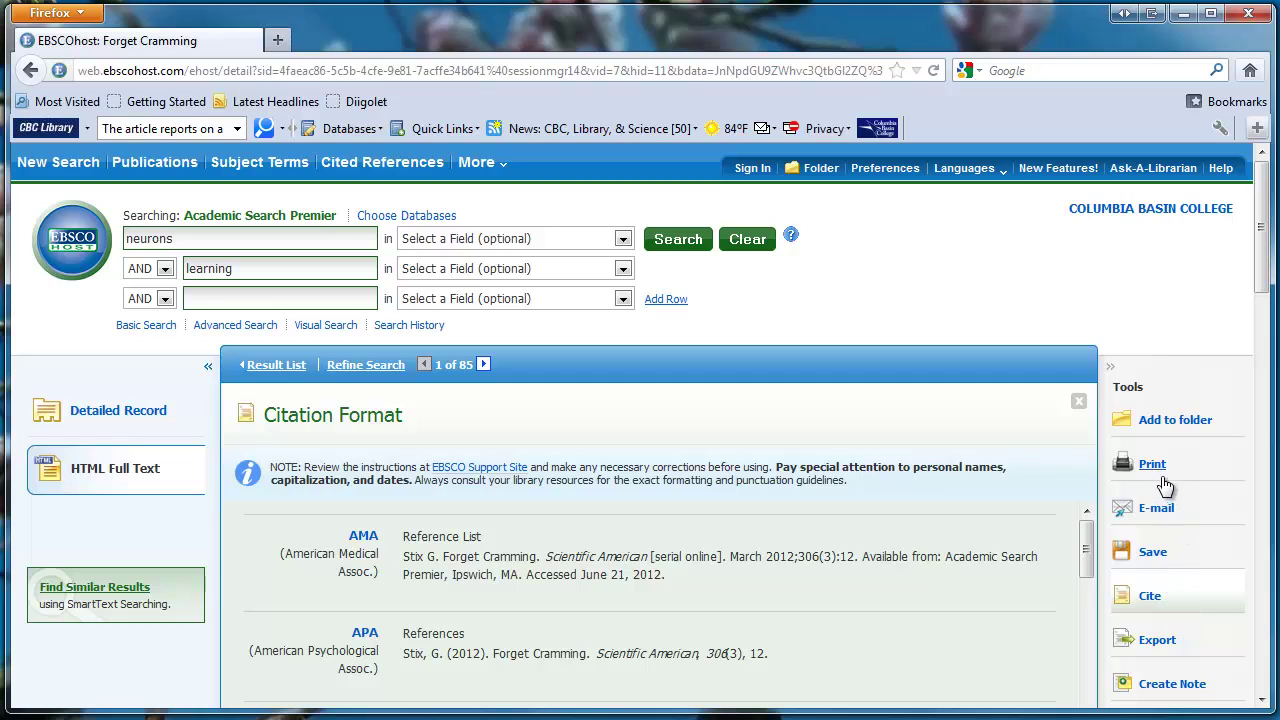
{"action": "left_click_drag", "start_coordinate": [1087, 556], "coordinate": [1074, 694]}
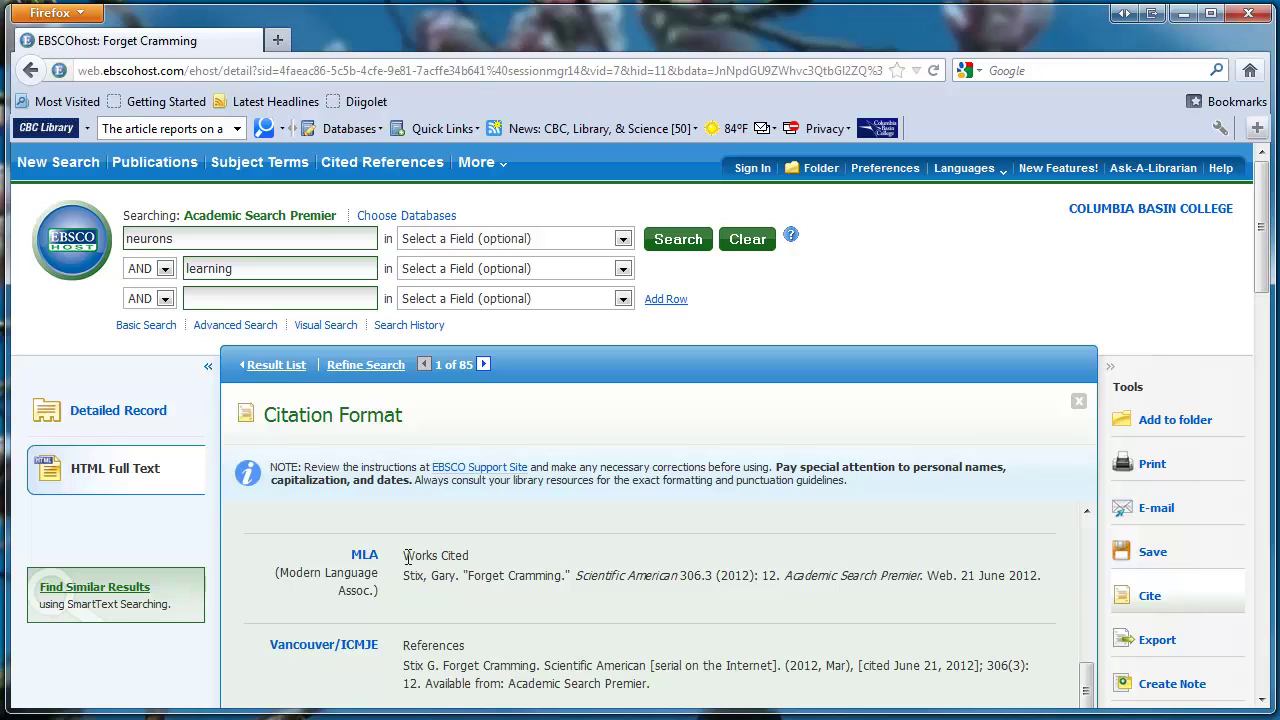
{"action": "left_click_drag", "start_coordinate": [403, 557], "coordinate": [1047, 576]}
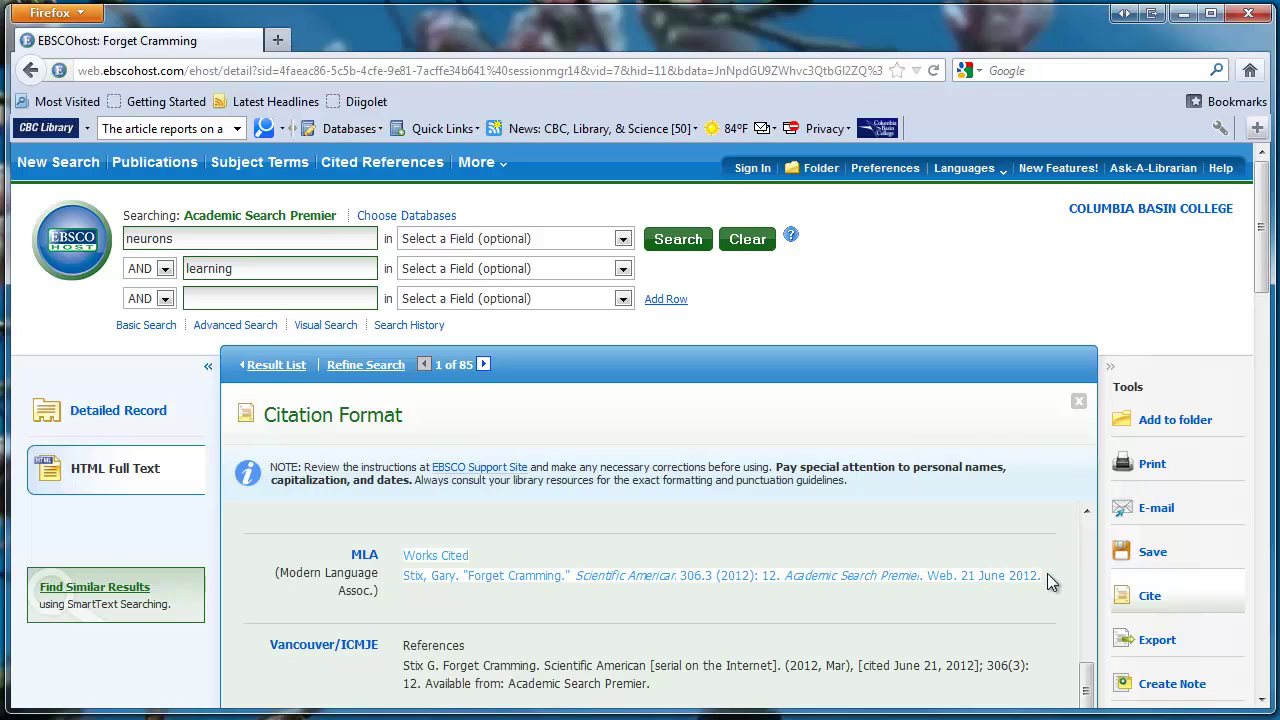
{"action": "right_click", "coordinate": [943, 579]}
{"action": "left_click", "coordinate": [970, 596]}
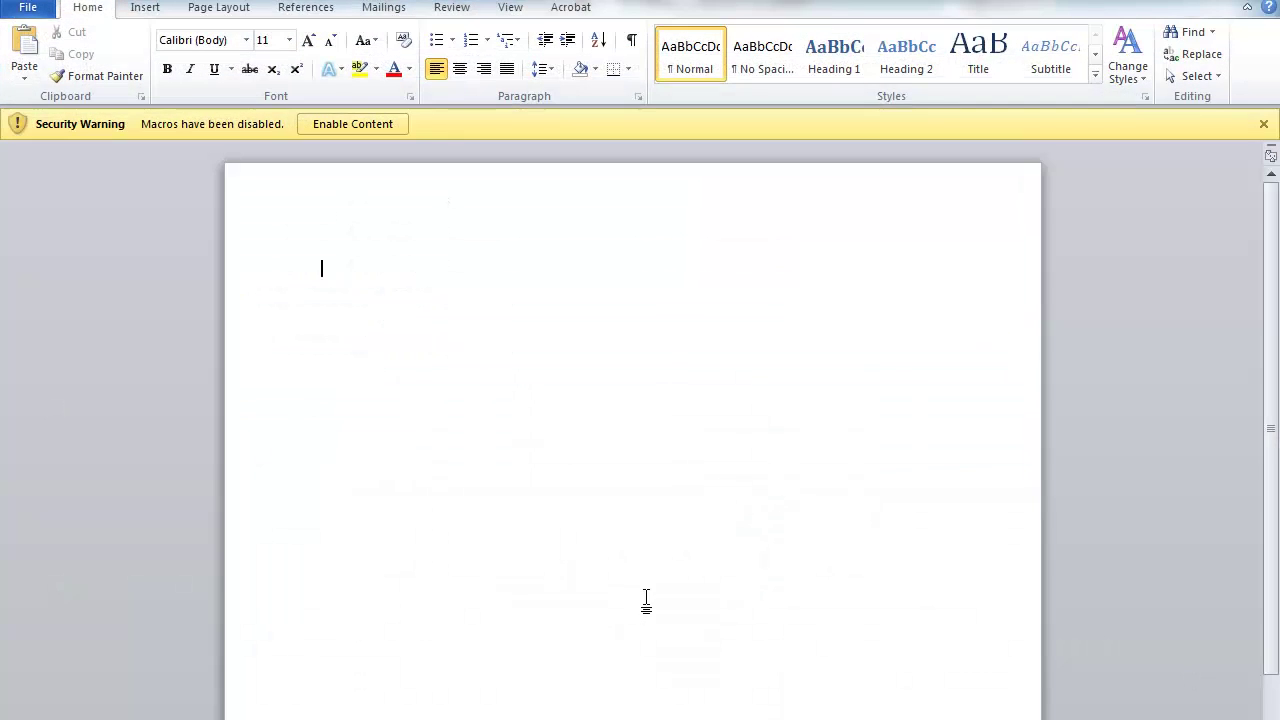
{"action": "right_click", "coordinate": [376, 262]}
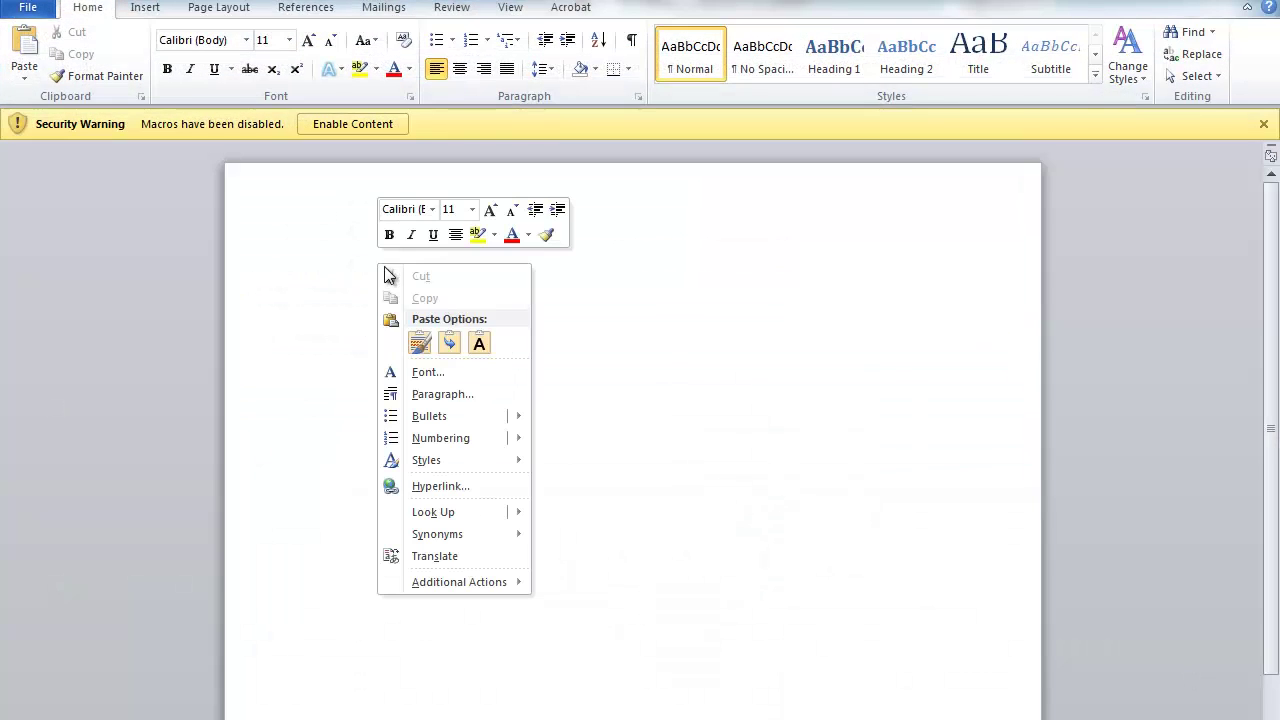
{"action": "left_click", "coordinate": [420, 345]}
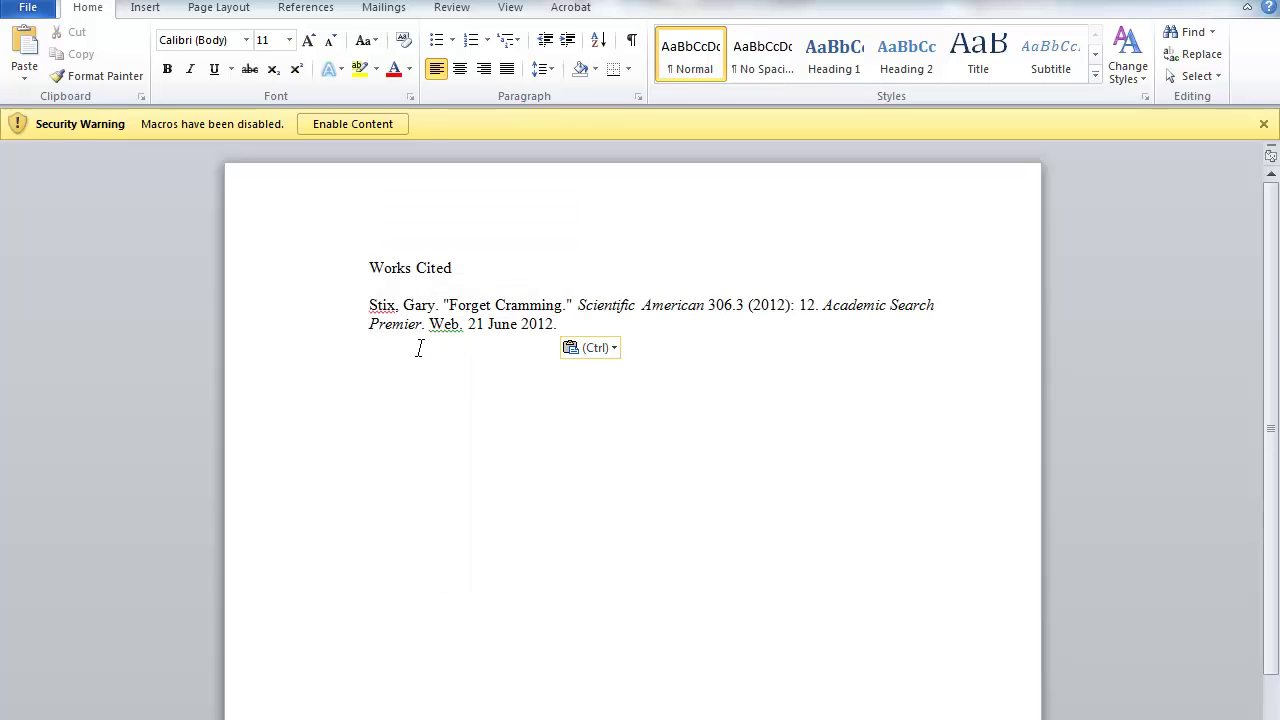
Switch back to Firefox and copy the abstract, including its label, from the article's detailed record.
{"action": "key", "text": "alt+Tab"}
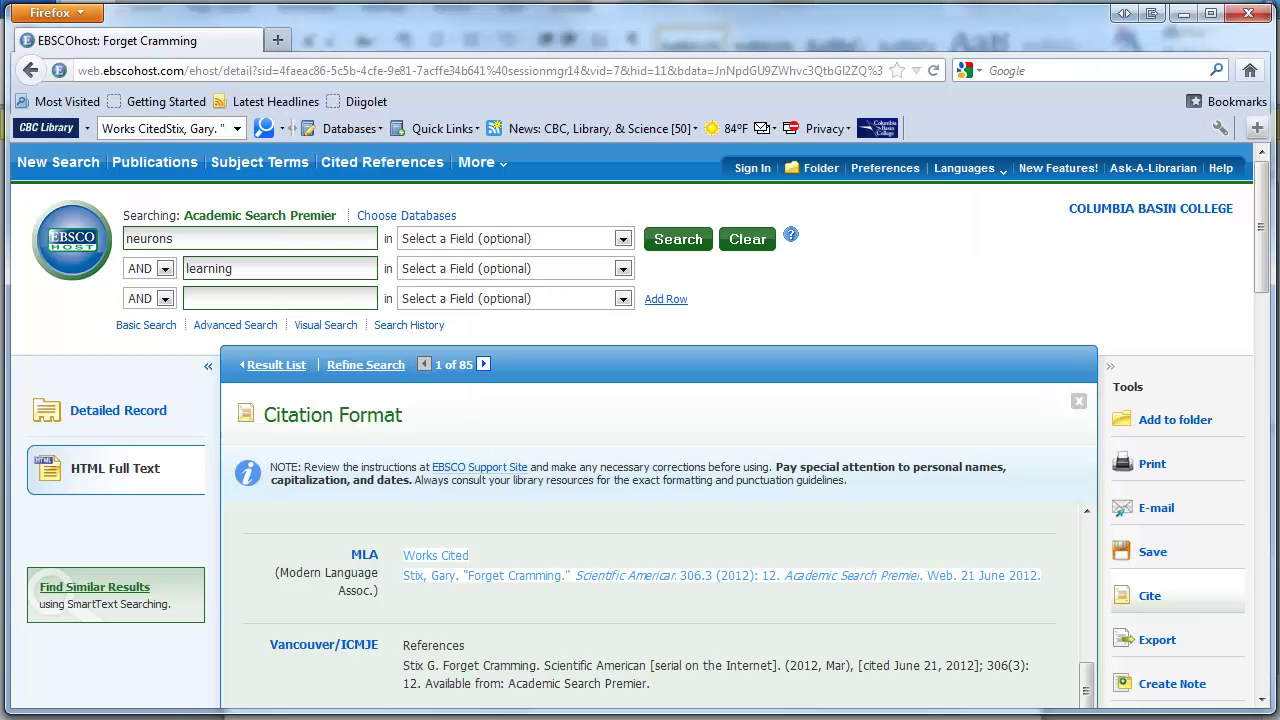
{"action": "left_click", "coordinate": [114, 414]}
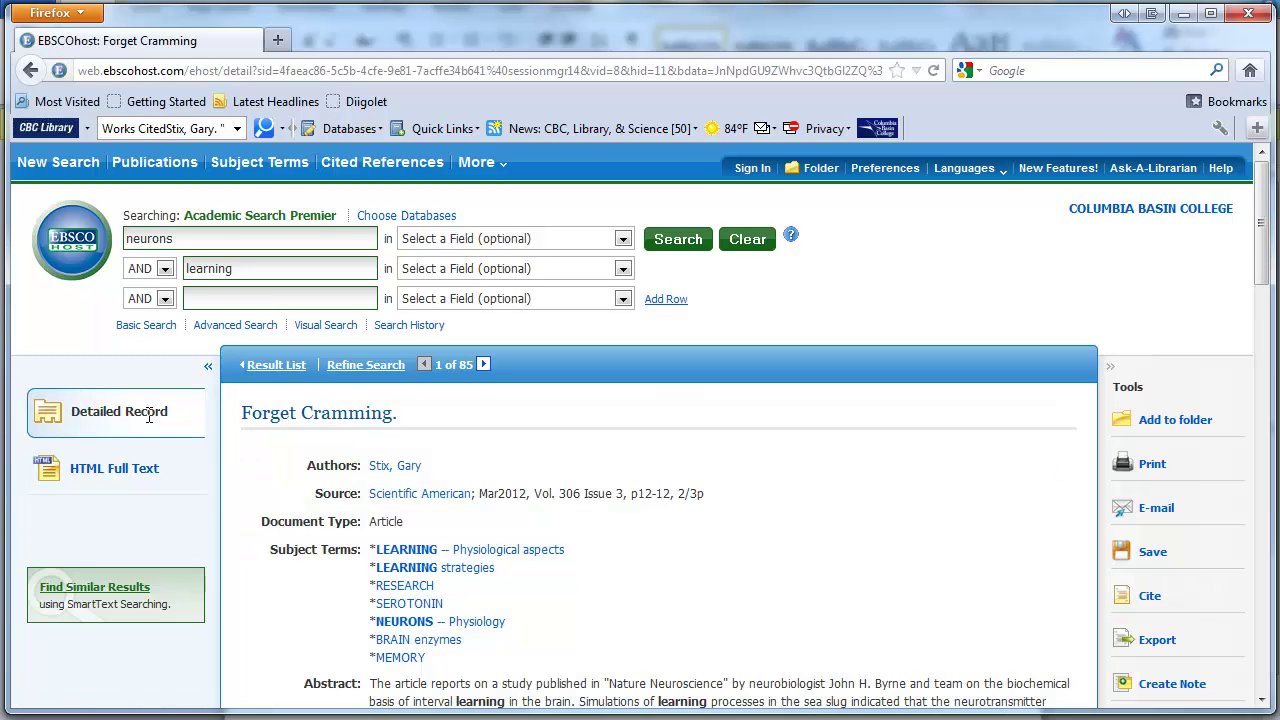
{"action": "scroll", "coordinate": [498, 515], "scroll_direction": "down", "scroll_amount": 5}
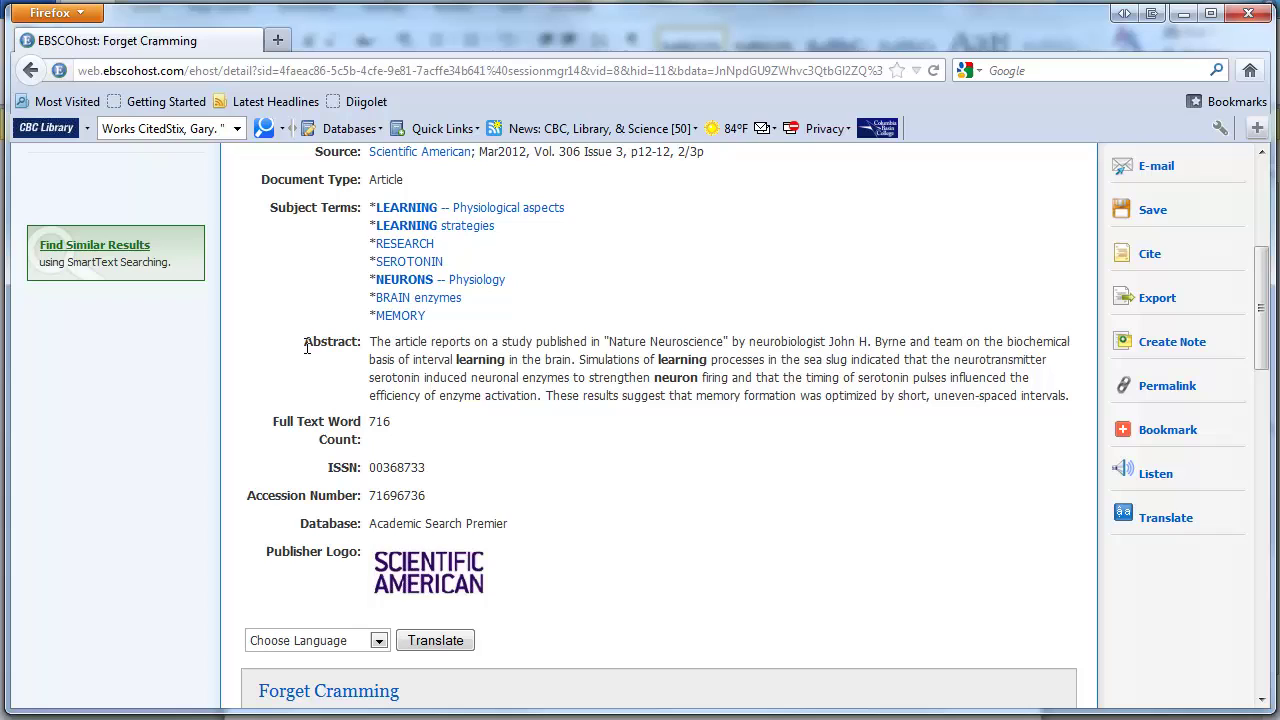
{"action": "left_click_drag", "start_coordinate": [305, 343], "coordinate": [1068, 415]}
{"action": "key", "text": "ctrl+c"}
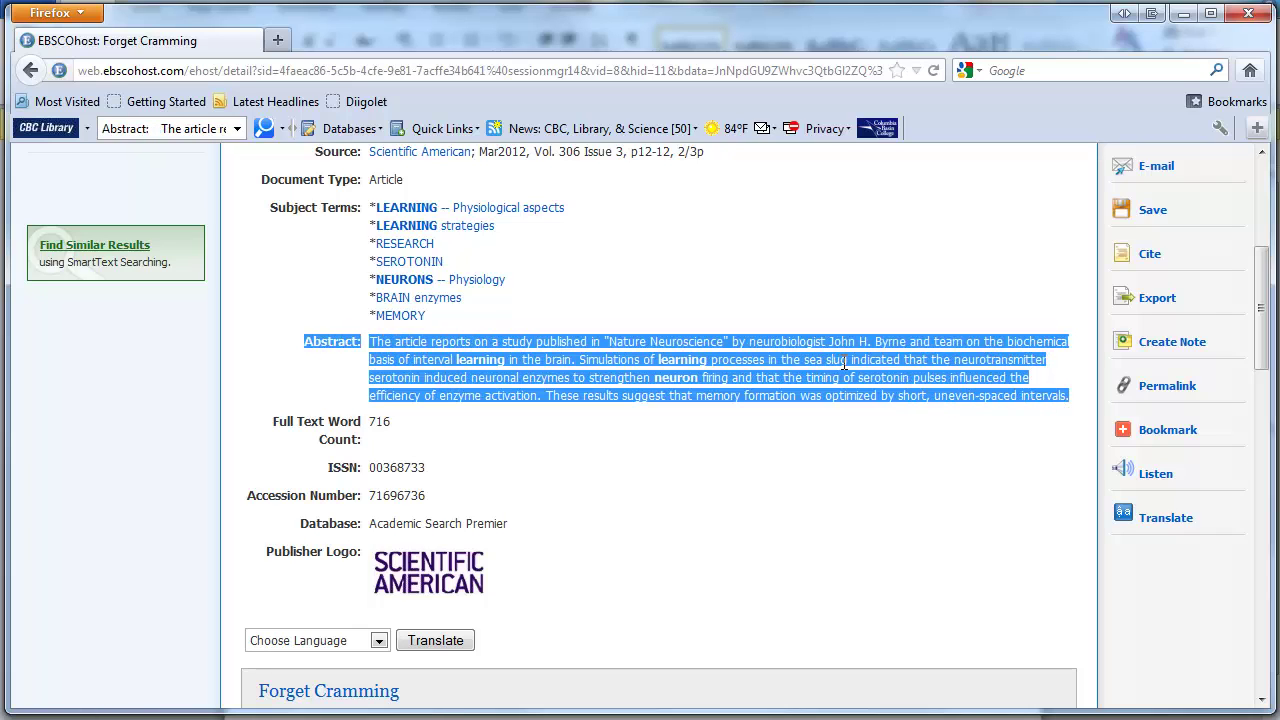
{"action": "right_click", "coordinate": [845, 365]}
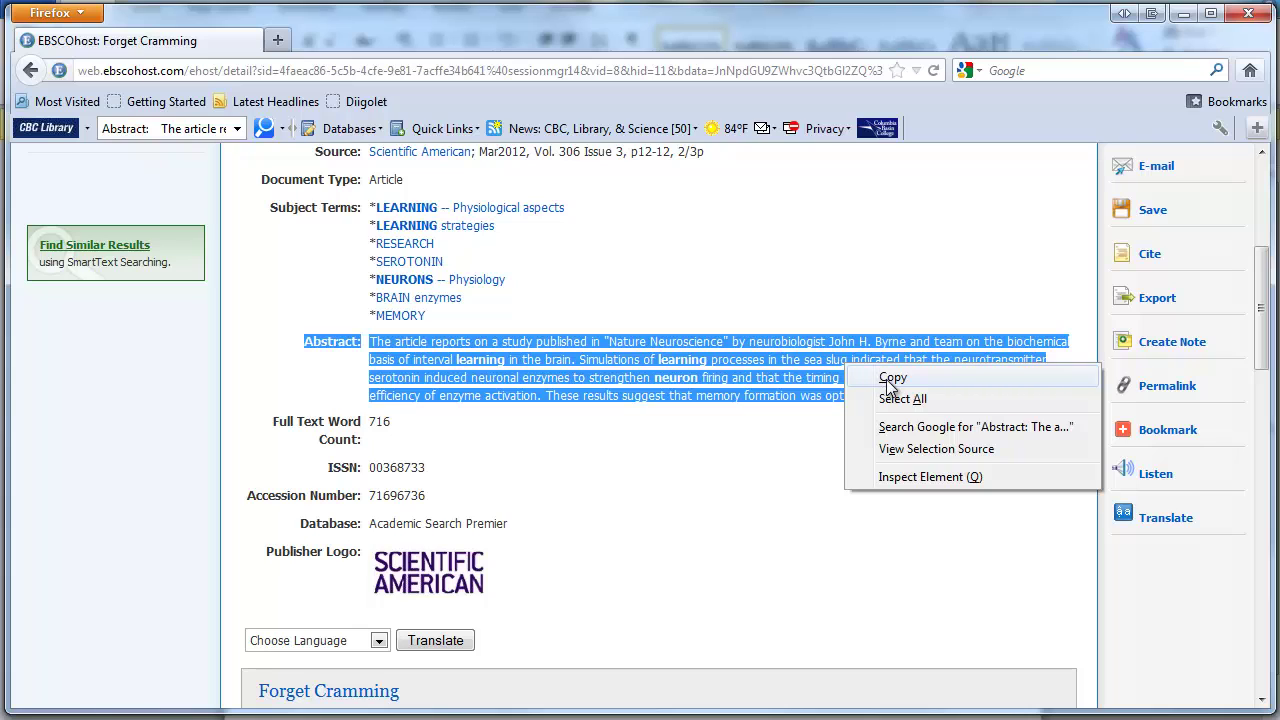
{"action": "left_click", "coordinate": [889, 379]}
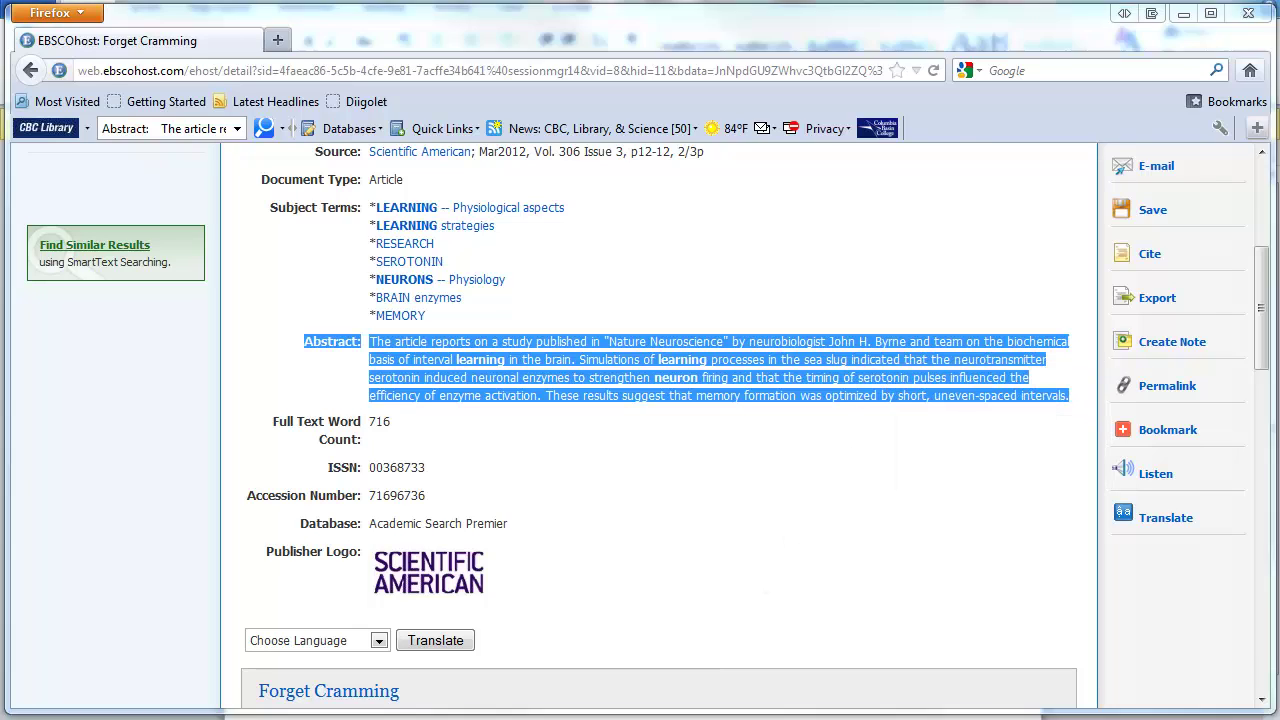
Switch to Word and paste the copied abstract below the Works Cited entry with its source formatting.
{"action": "key", "text": "alt+Tab"}
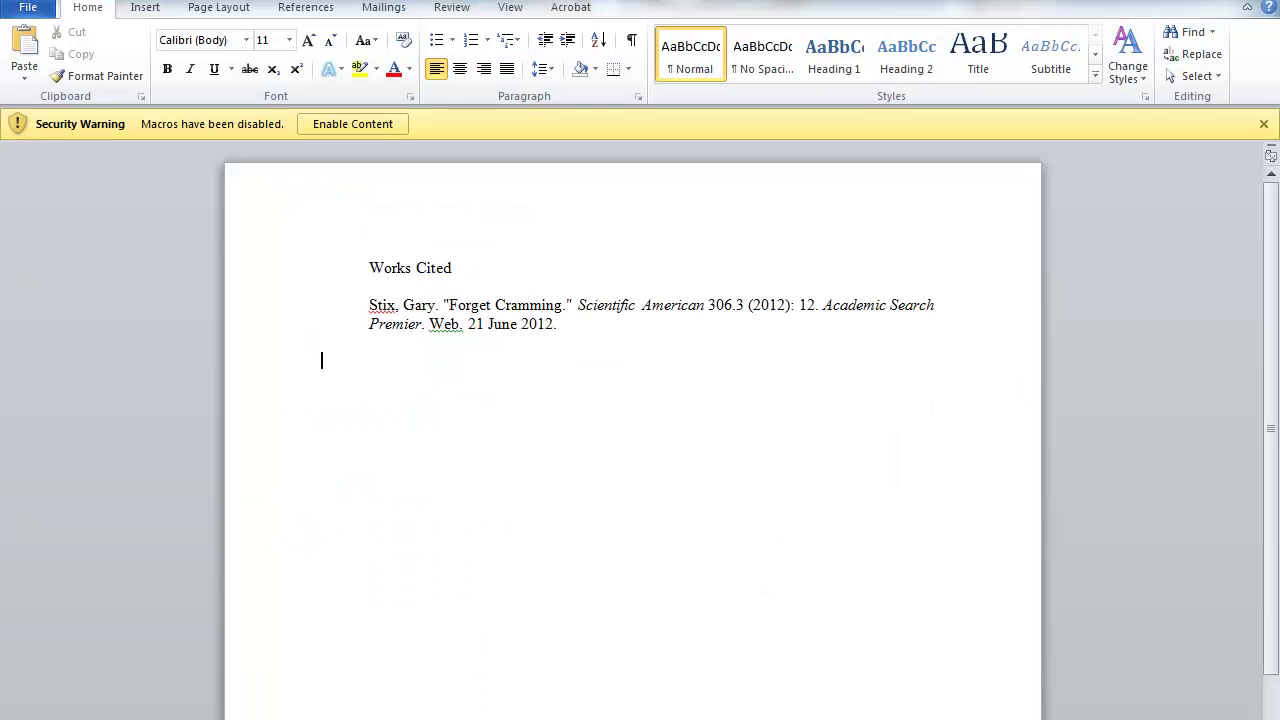
{"action": "right_click", "coordinate": [335, 362]}
{"action": "left_click", "coordinate": [375, 437]}
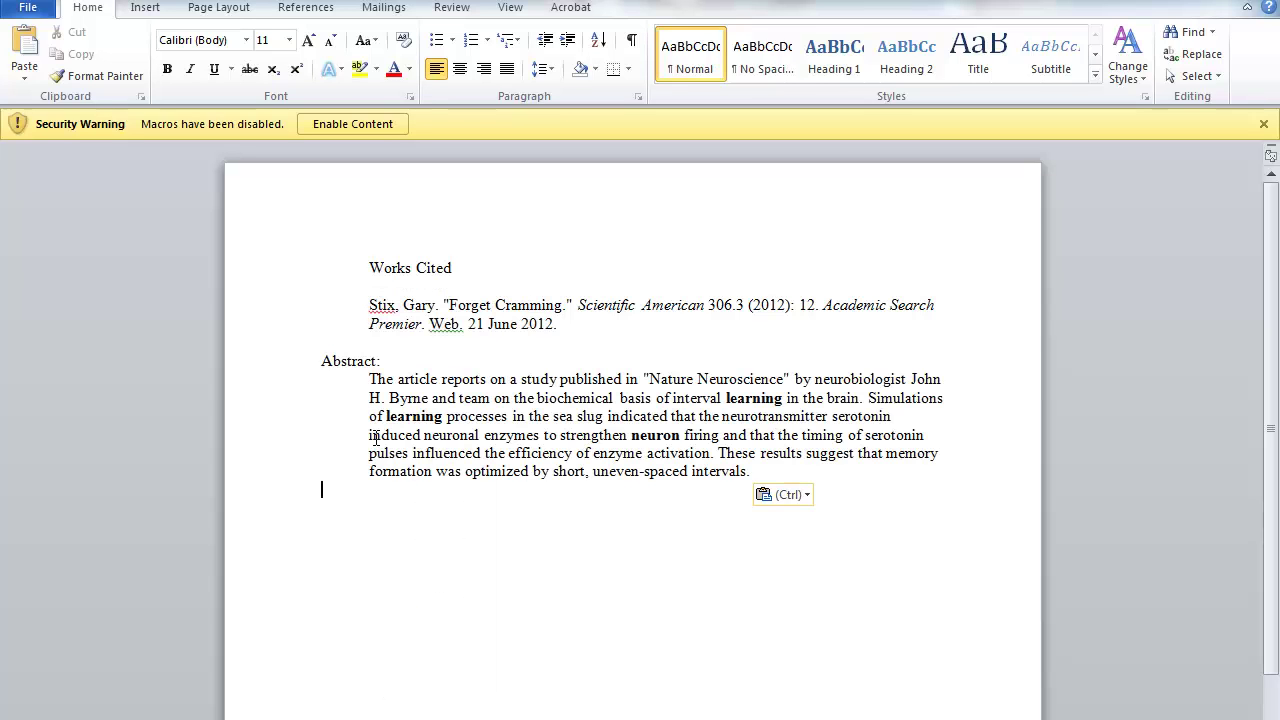